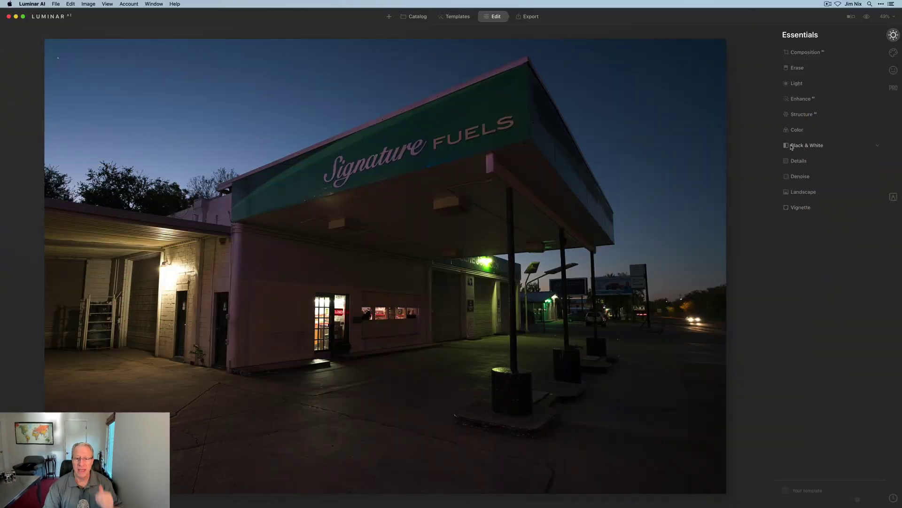
Step: Apply automatic perspective correction to the Signature Fuels gas station photo and compare it with the original
{"action": "left_click", "coordinate": [809, 52]}
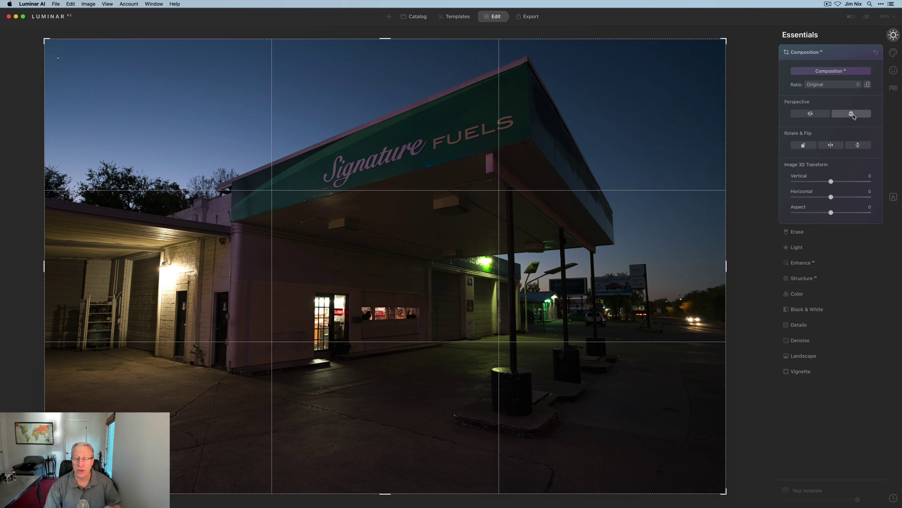
{"action": "left_click", "coordinate": [854, 117]}
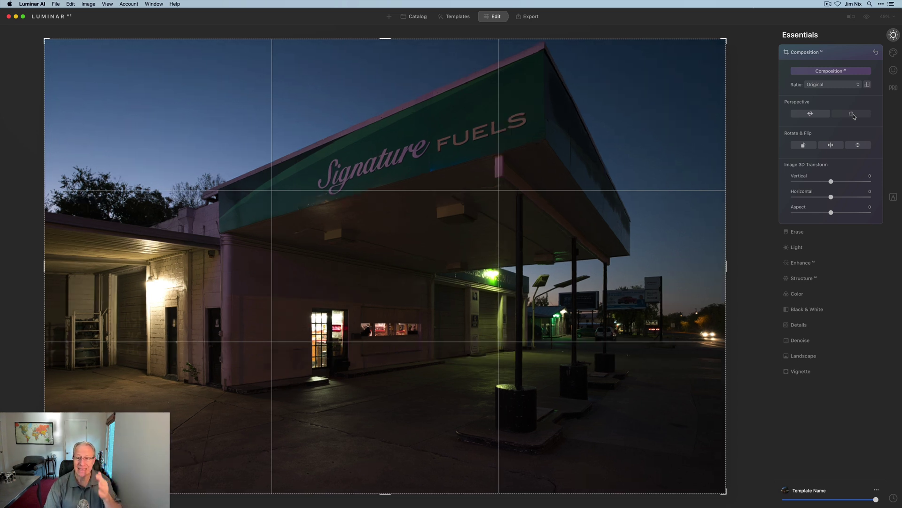
{"action": "left_click", "coordinate": [818, 51]}
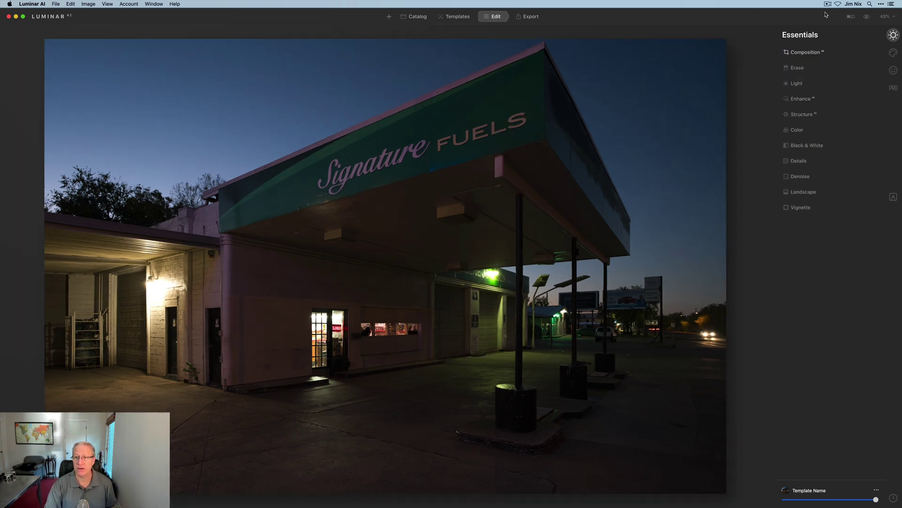
{"action": "left_click", "coordinate": [867, 17]}
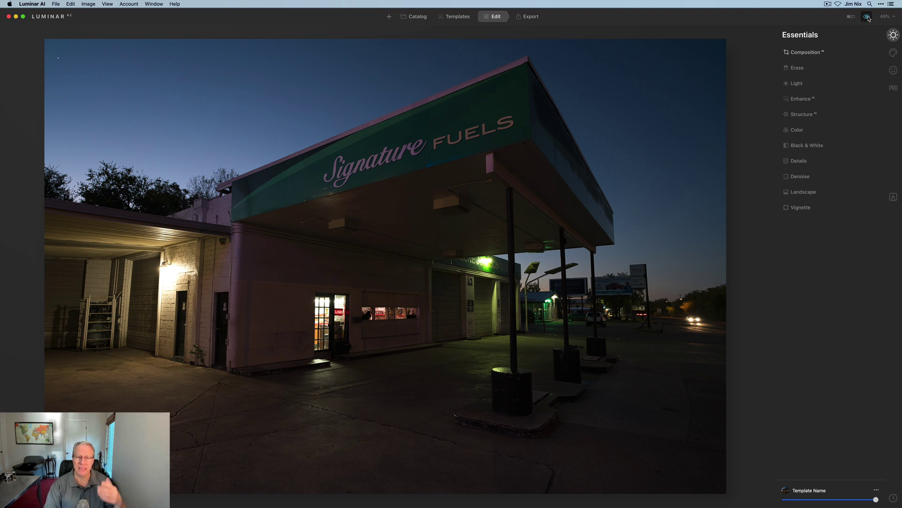
{"action": "left_click", "coordinate": [868, 17]}
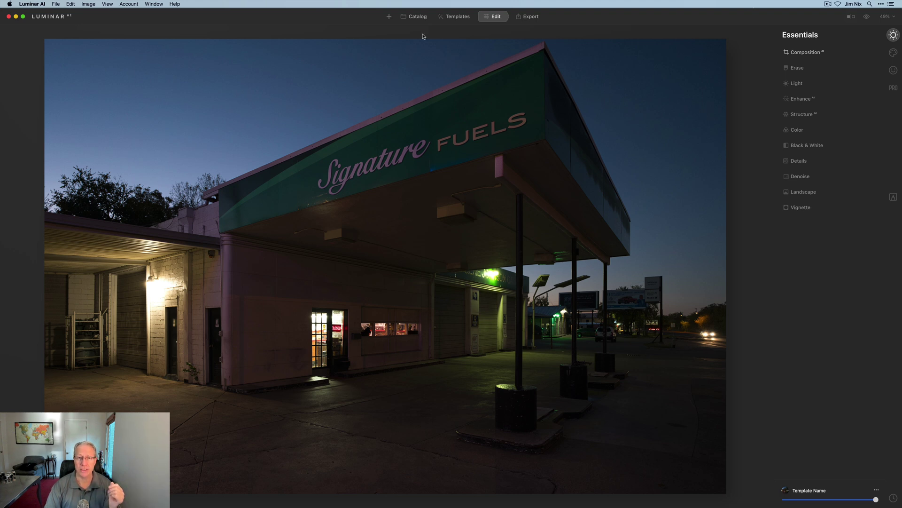
Step: Move on to the Tortilleria El Milagro photo, apply automatic perspective correction and compare it with the original
{"action": "key", "text": "Right"}
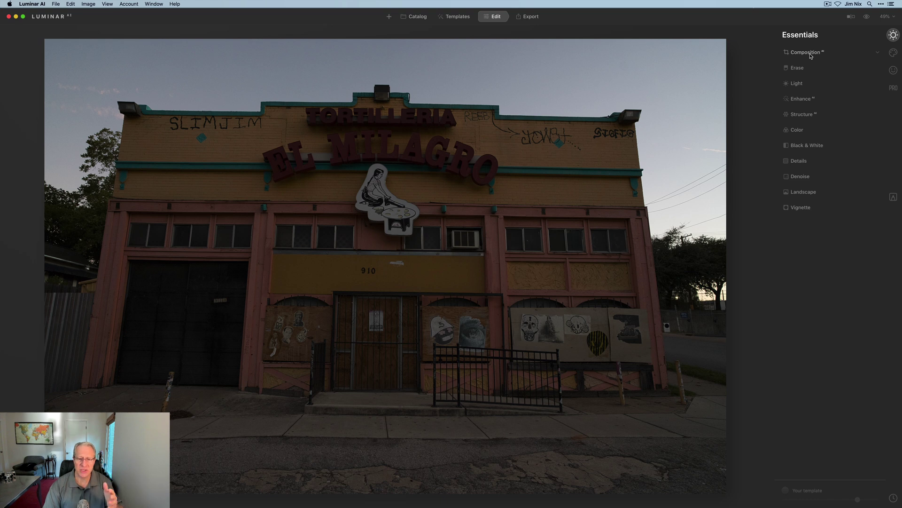
{"action": "left_click", "coordinate": [806, 52]}
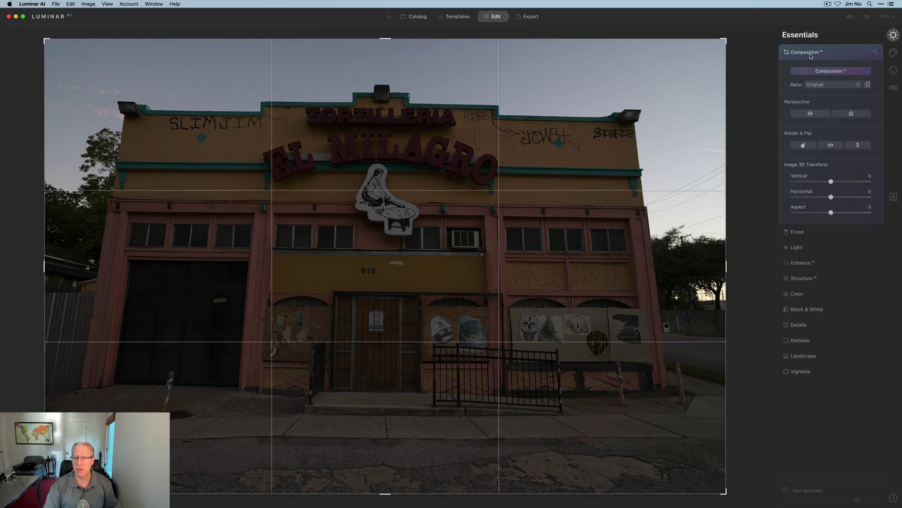
{"action": "left_click", "coordinate": [856, 116]}
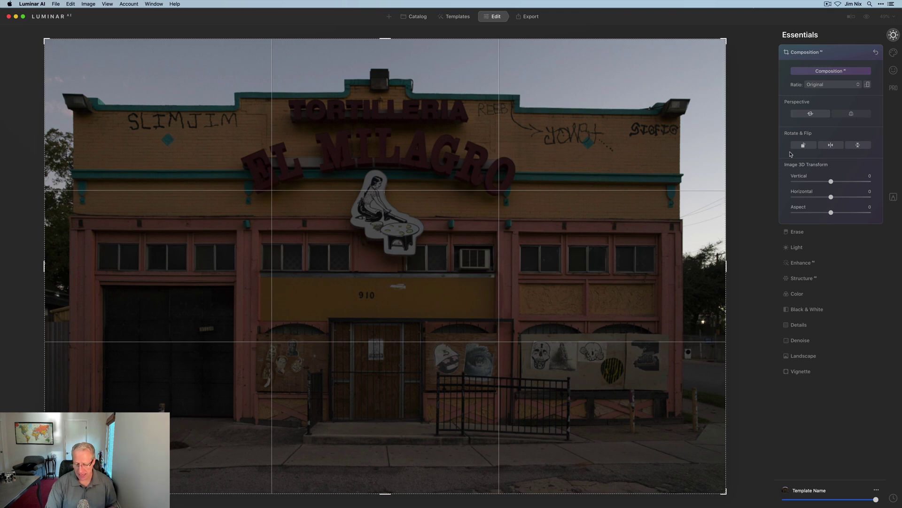
{"action": "key", "text": "Return"}
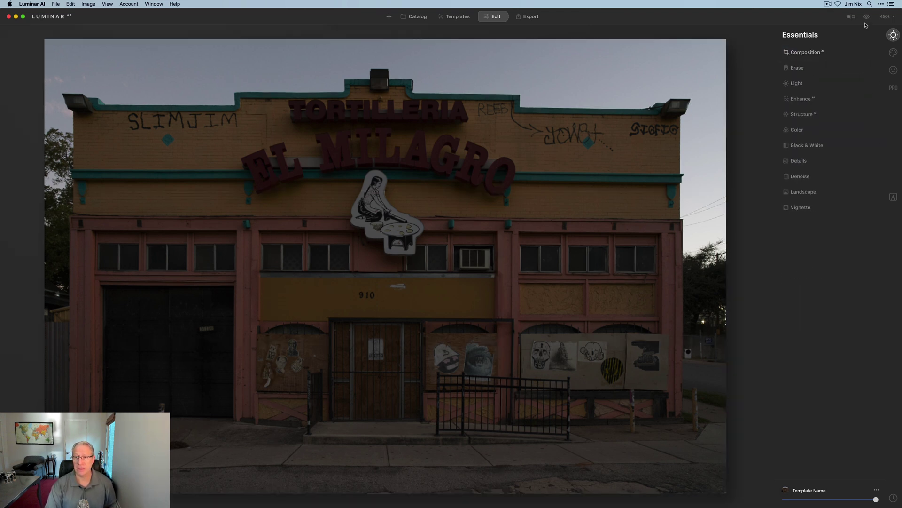
{"action": "left_click", "coordinate": [866, 17]}
Step: Brighten the Tortilleria photo by raising the Accent amount in Enhance AI, and compare before and after
{"action": "left_click", "coordinate": [812, 100]}
{"action": "left_click_drag", "start_coordinate": [794, 123], "coordinate": [843, 123]}
{"action": "left_click", "coordinate": [814, 101]}
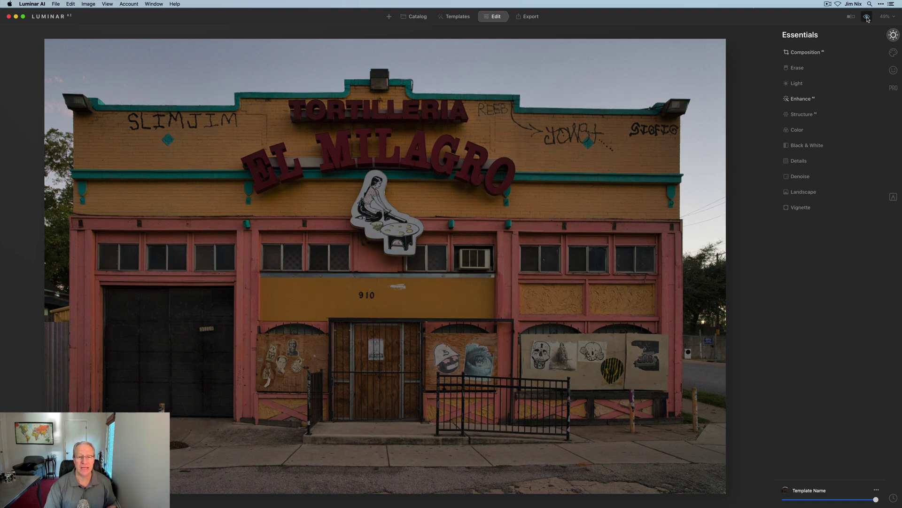
{"action": "left_click", "coordinate": [867, 17]}
{"action": "left_click", "coordinate": [867, 17]}
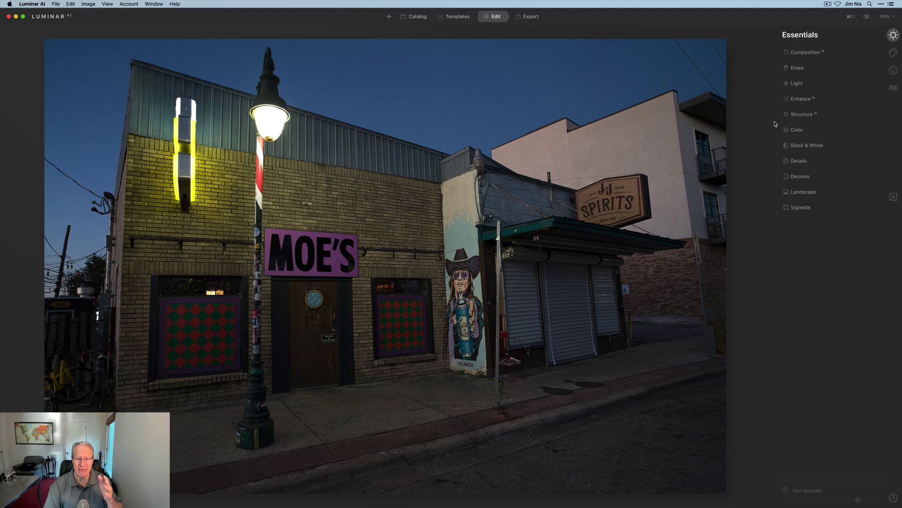
Step: Apply automatic perspective correction to the Moe's bar photo and compare it repeatedly with the original
{"action": "left_click", "coordinate": [806, 53]}
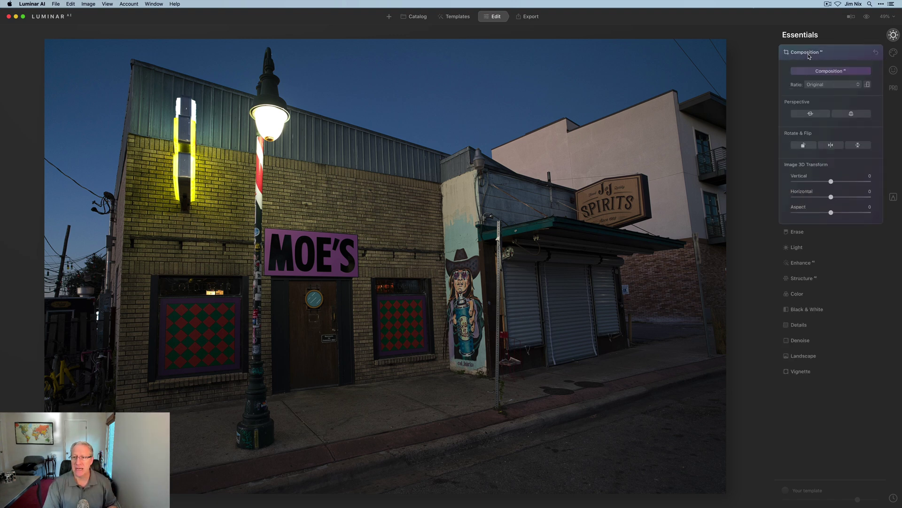
{"action": "left_click", "coordinate": [851, 113]}
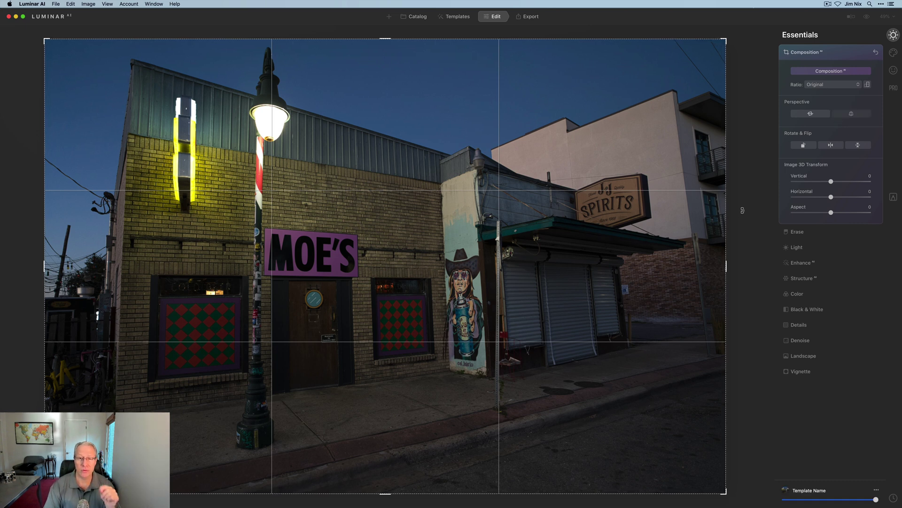
{"action": "key", "text": "Return"}
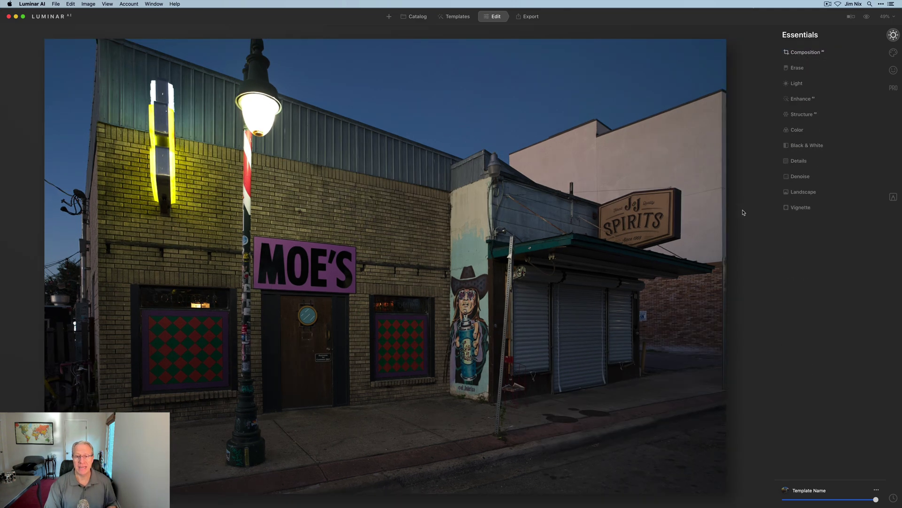
{"action": "left_click", "coordinate": [868, 16]}
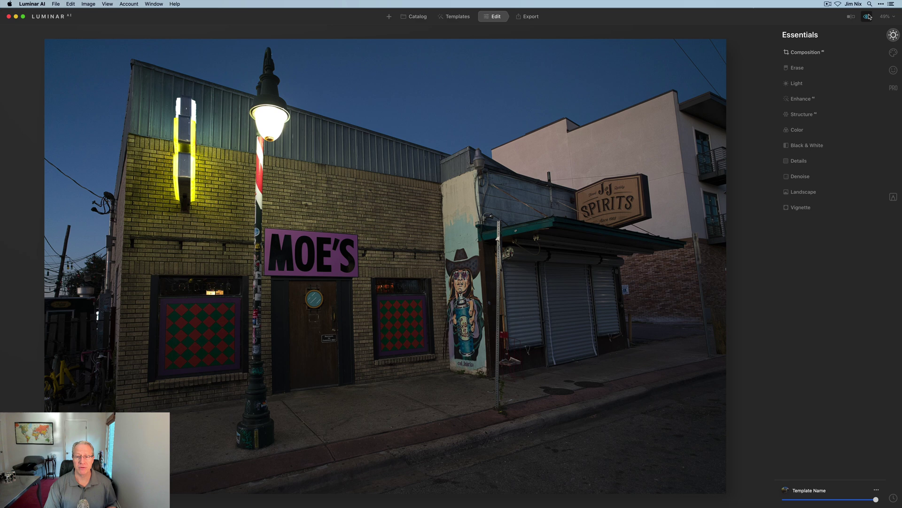
{"action": "left_click", "coordinate": [868, 17]}
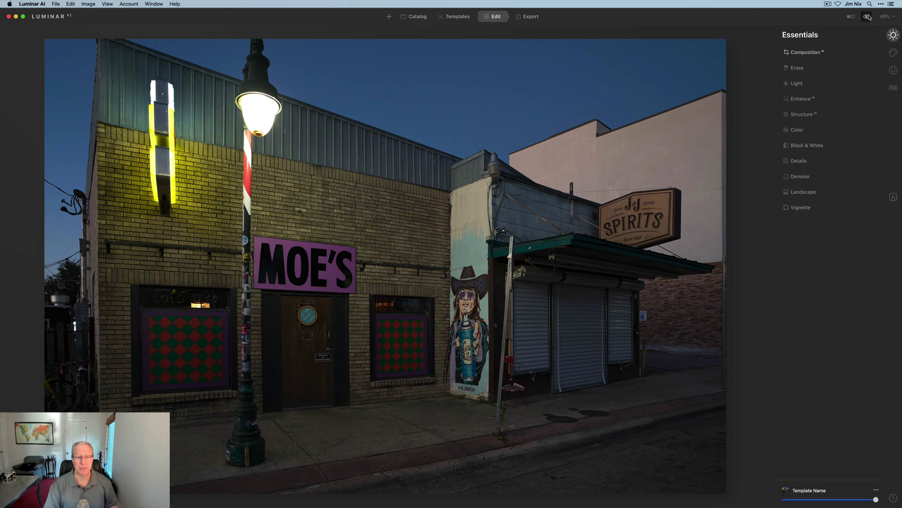
{"action": "left_click", "coordinate": [868, 16]}
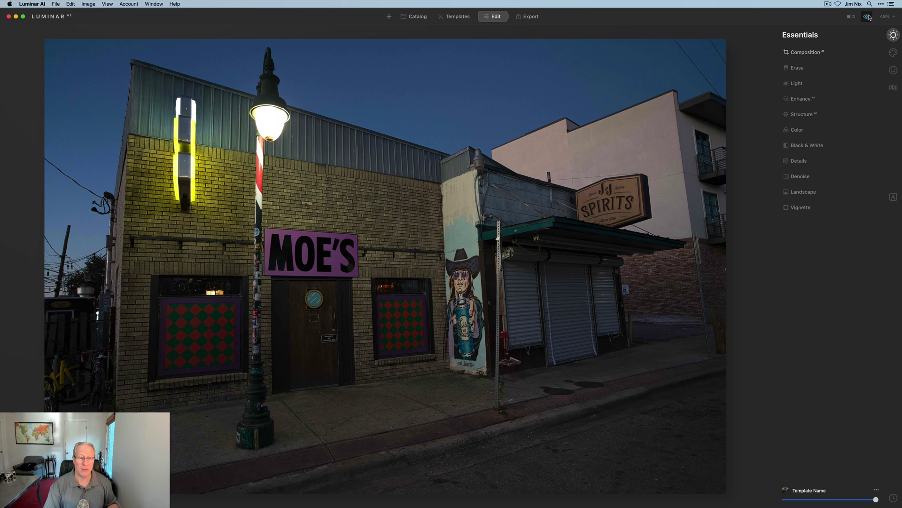
{"action": "left_click", "coordinate": [869, 17]}
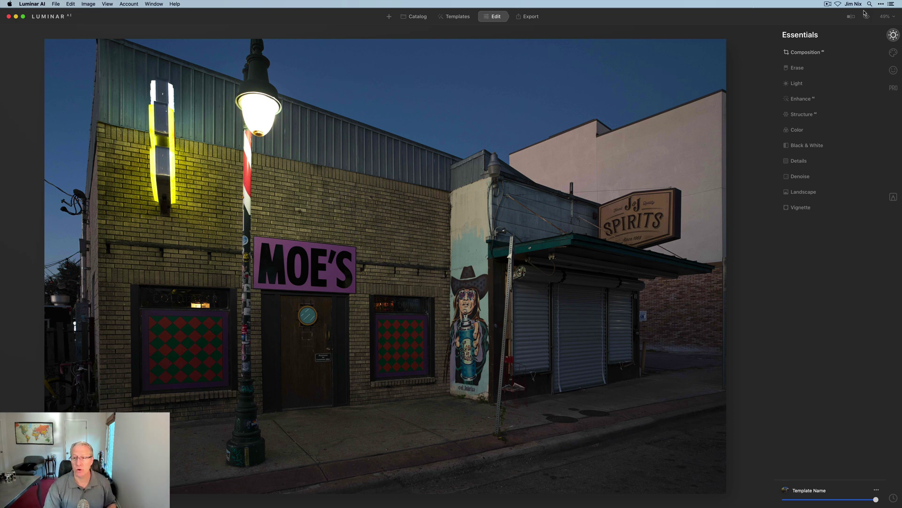
{"action": "left_click", "coordinate": [867, 18]}
{"action": "left_click", "coordinate": [867, 18]}
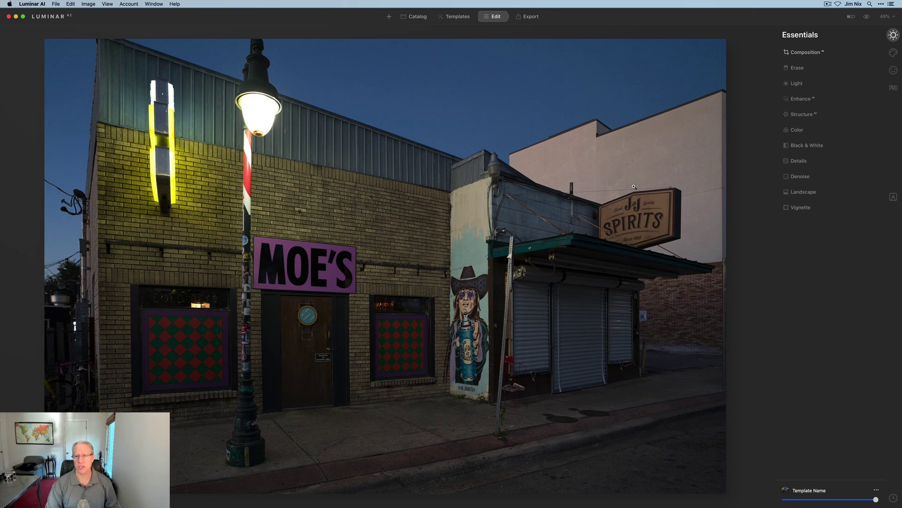
Step: Set the Moe's photo's Vertical 3D transform to 5 and compare the result with the original
{"action": "left_click", "coordinate": [804, 58]}
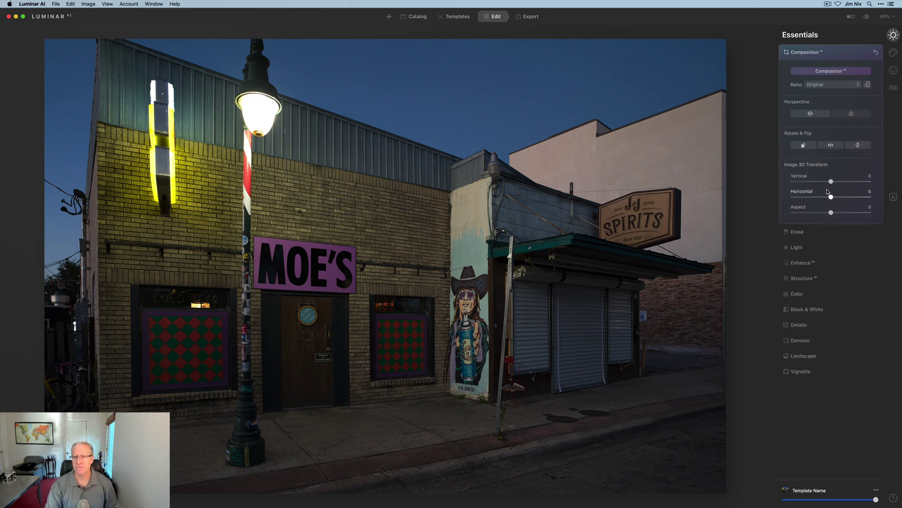
{"action": "left_click_drag", "start_coordinate": [831, 181], "coordinate": [826, 183]}
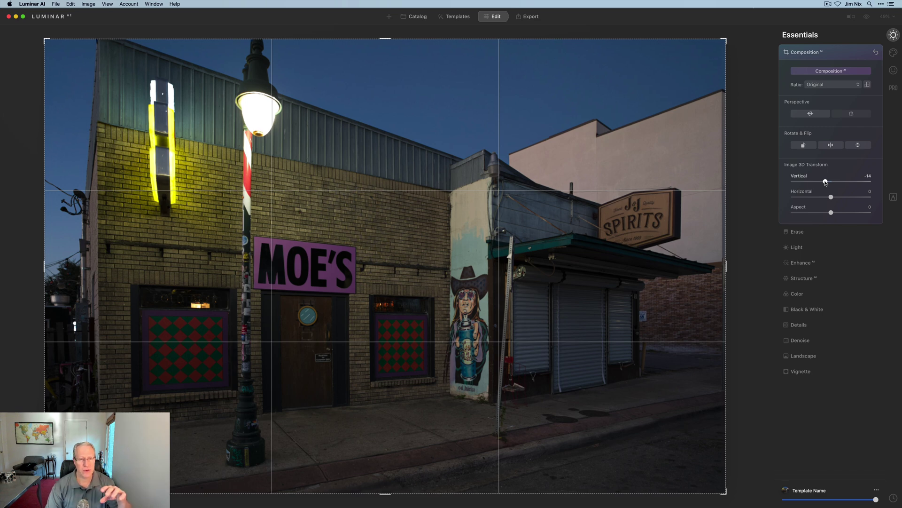
{"action": "left_click_drag", "start_coordinate": [825, 182], "coordinate": [839, 183]}
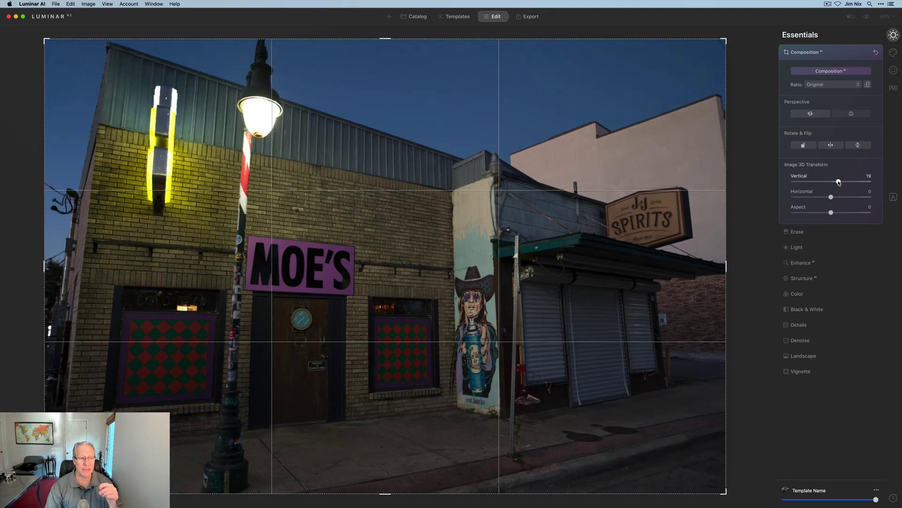
{"action": "left_click_drag", "start_coordinate": [839, 182], "coordinate": [835, 182]}
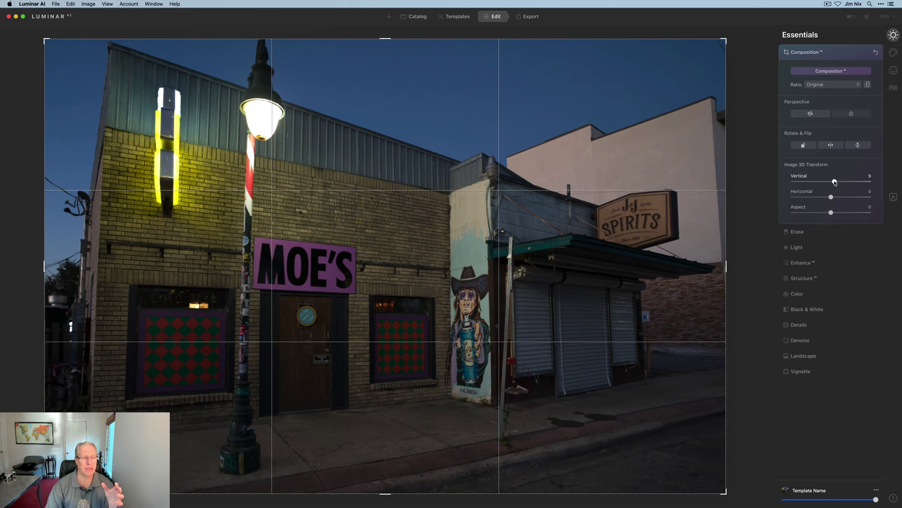
{"action": "left_click_drag", "start_coordinate": [835, 182], "coordinate": [833, 182]}
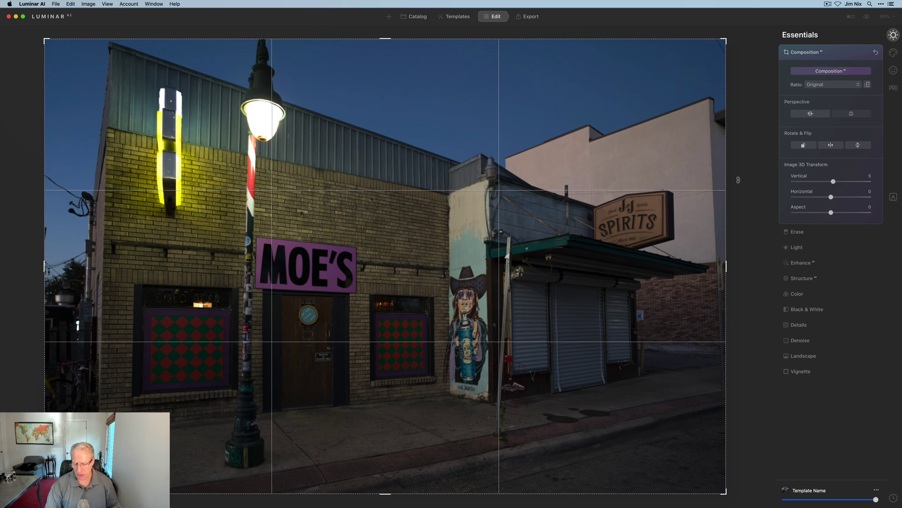
{"action": "key", "text": "Return"}
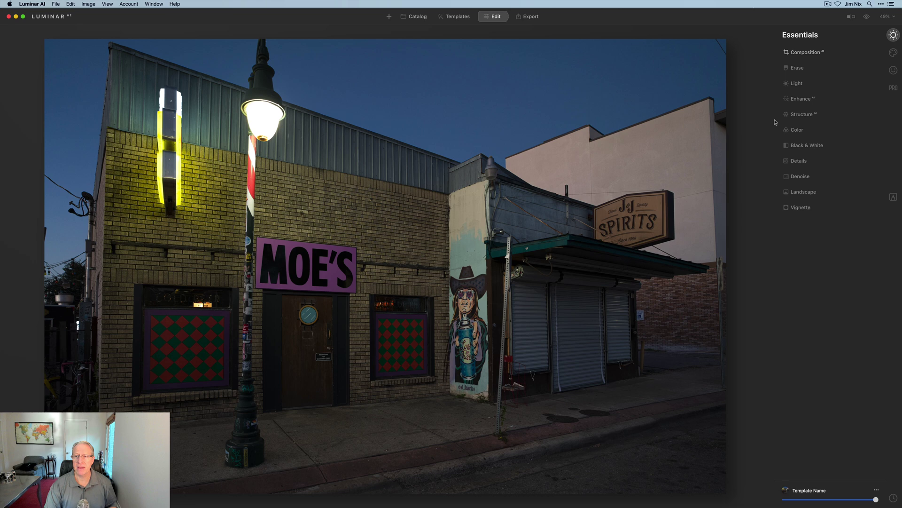
{"action": "left_click", "coordinate": [867, 18]}
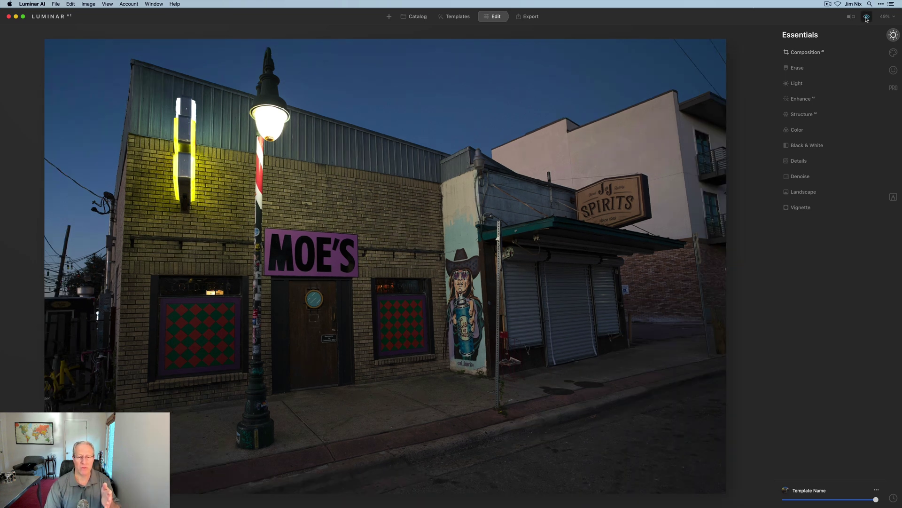
{"action": "left_click", "coordinate": [867, 18]}
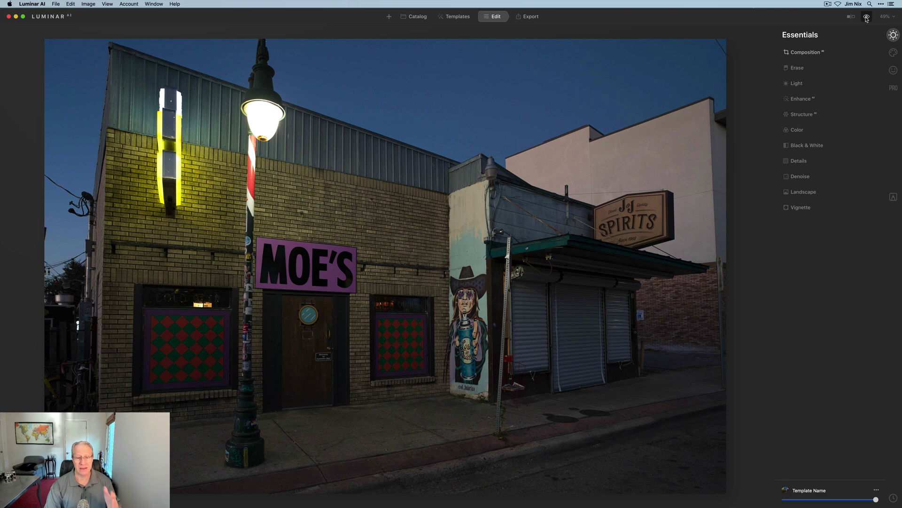
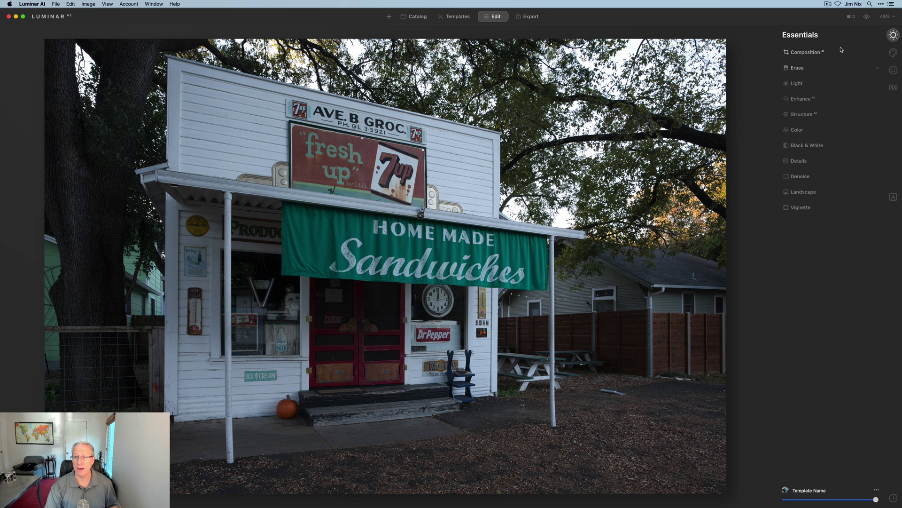
Step: Compare the Ave. B Grocery photo before and after its perspective correction
{"action": "left_click", "coordinate": [867, 17]}
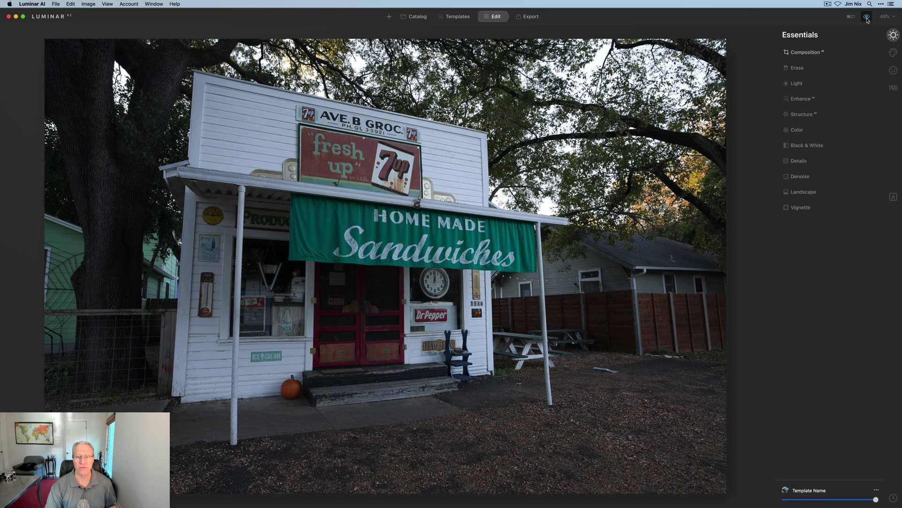
{"action": "left_click", "coordinate": [867, 17]}
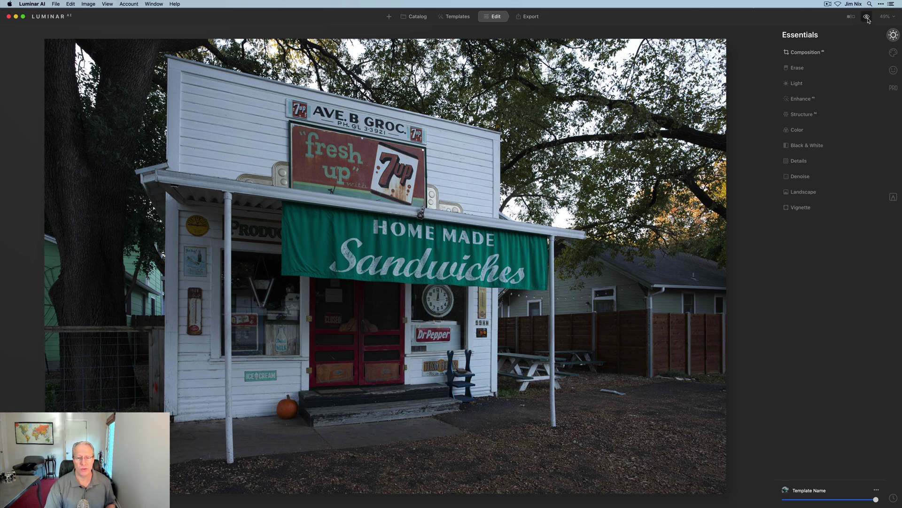
{"action": "left_click", "coordinate": [867, 18]}
{"action": "left_click", "coordinate": [868, 19]}
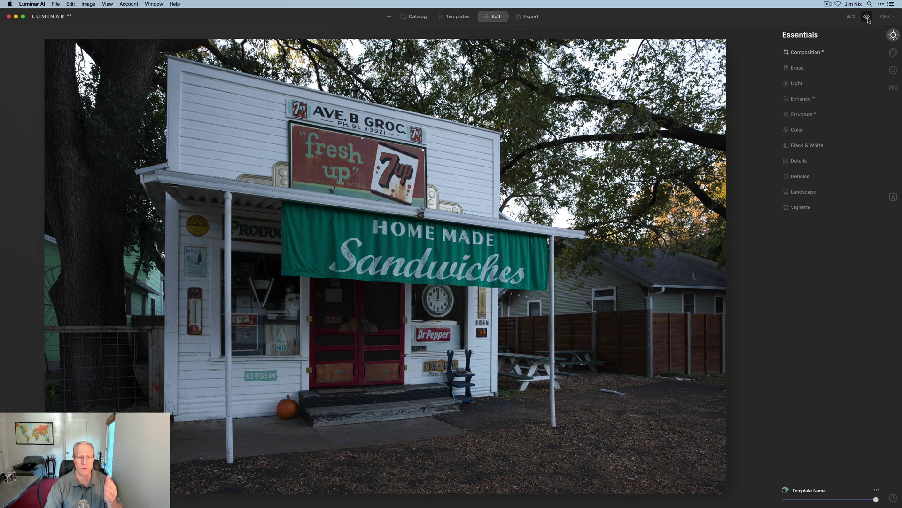